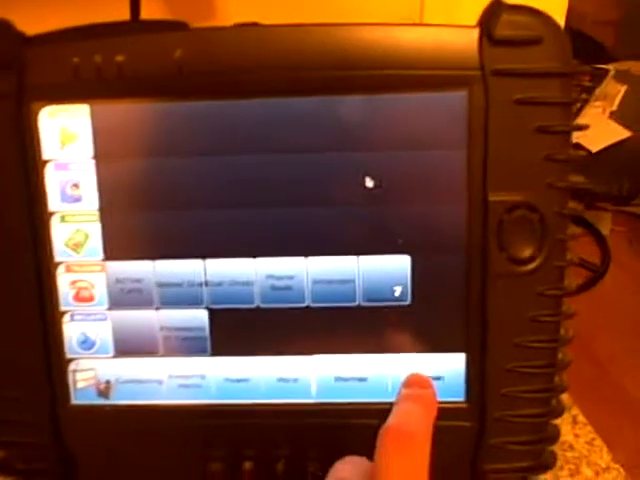
# Pick a new room from the LOCATIONS list via the bottom-bar room button, returning to the main menu
pyautogui.click(440, 390)
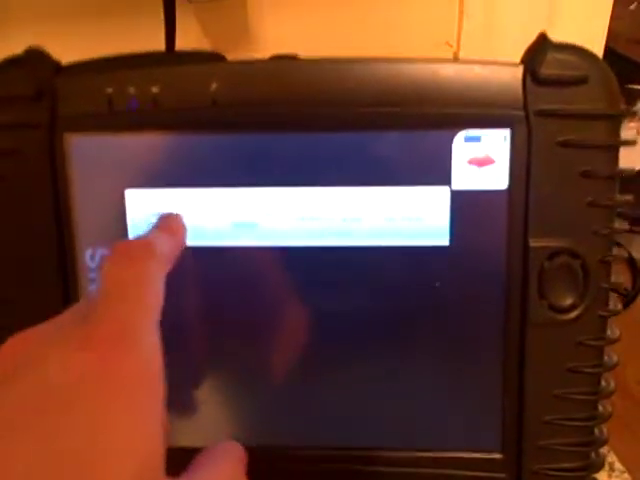
pyautogui.click(140, 205)
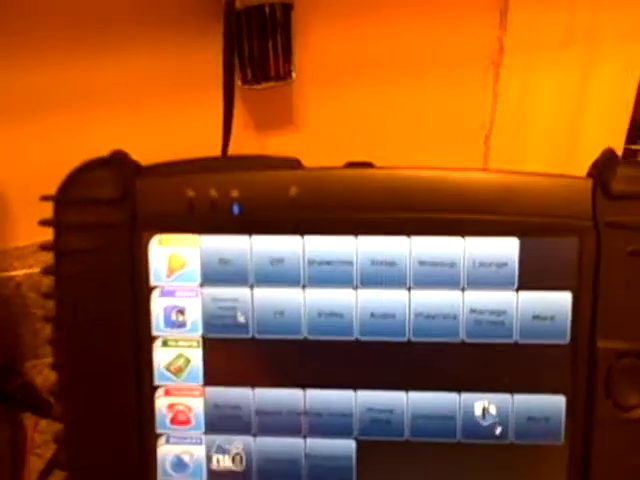